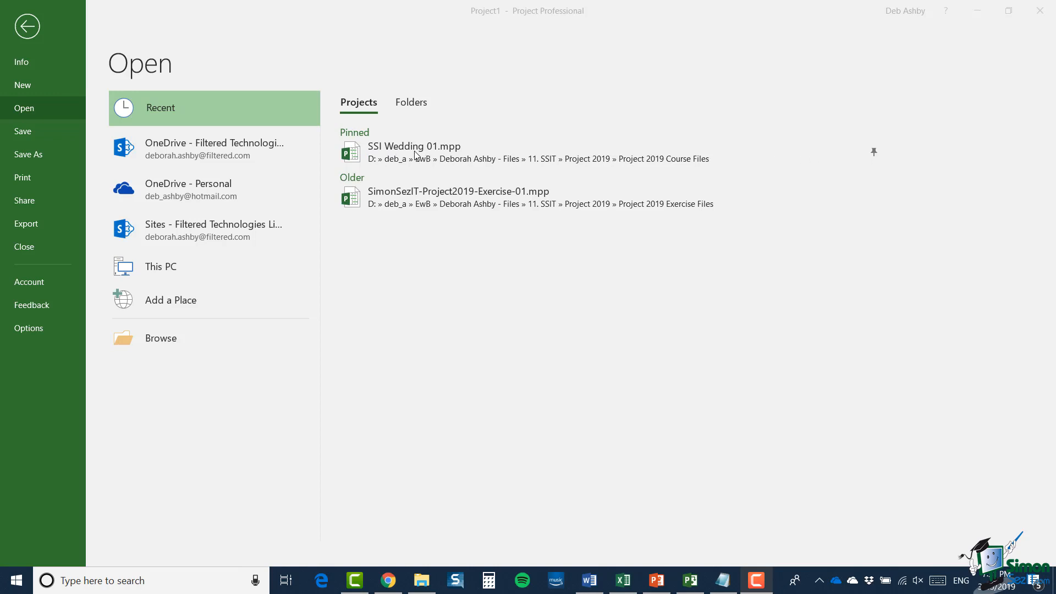
# Step: Open the project file SSI Wedding 01.mpp and set the Planning task's duration to 3 days
pyautogui.click(414, 150)
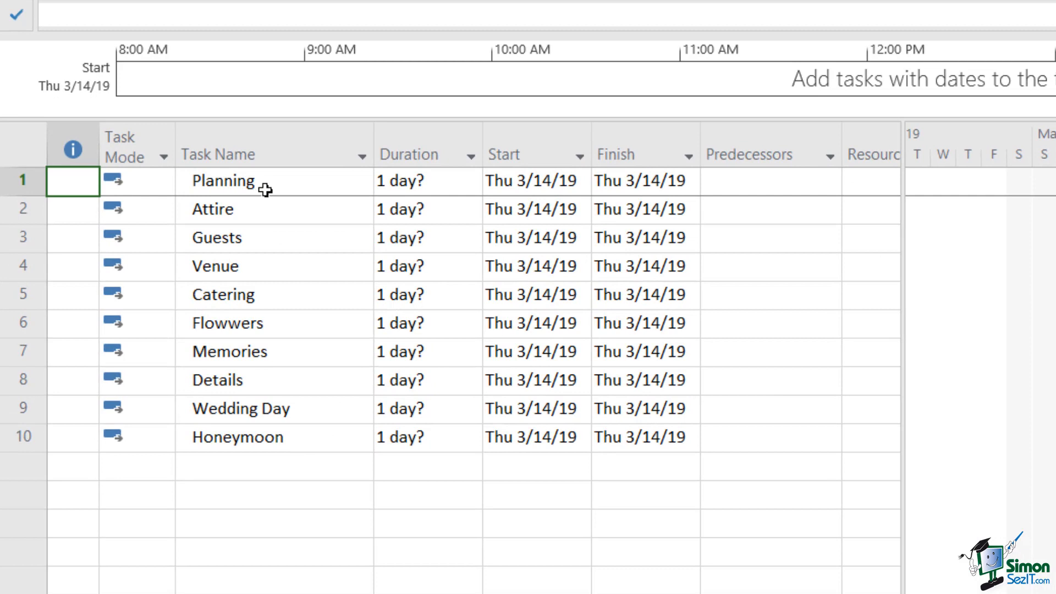
pyautogui.click(422, 187)
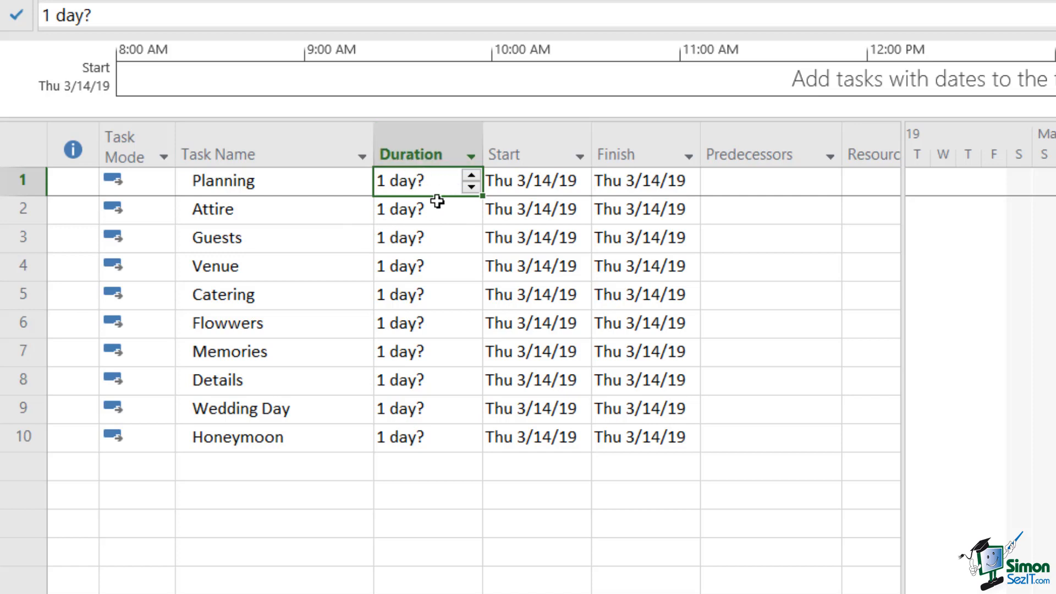
pyautogui.click(470, 175)
pyautogui.click(470, 174)
pyautogui.click(470, 175)
pyautogui.click(470, 175)
pyautogui.click(471, 175)
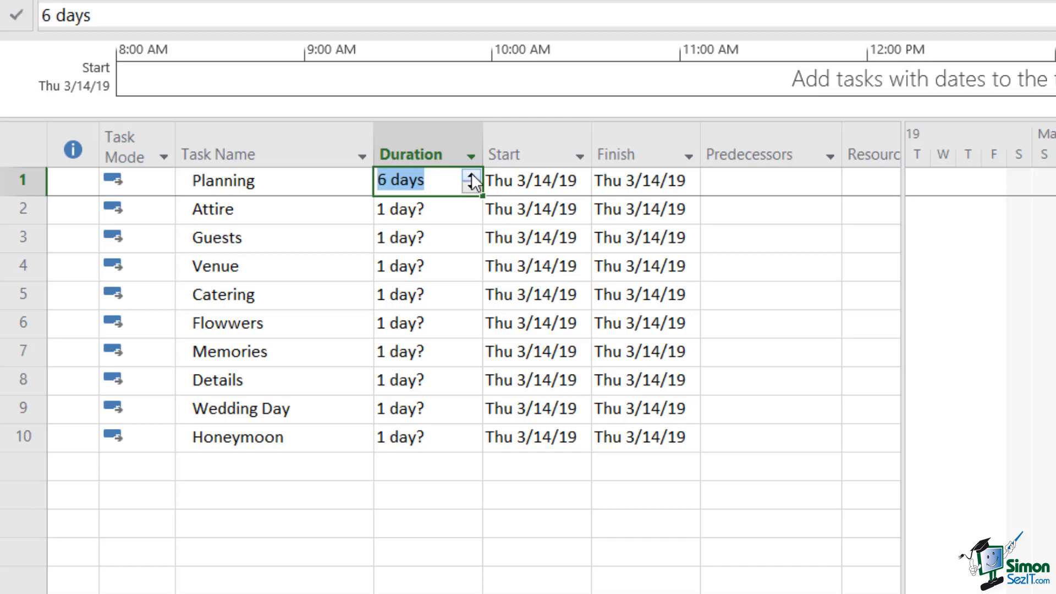
pyautogui.click(472, 186)
pyautogui.click(472, 186)
pyautogui.click(472, 185)
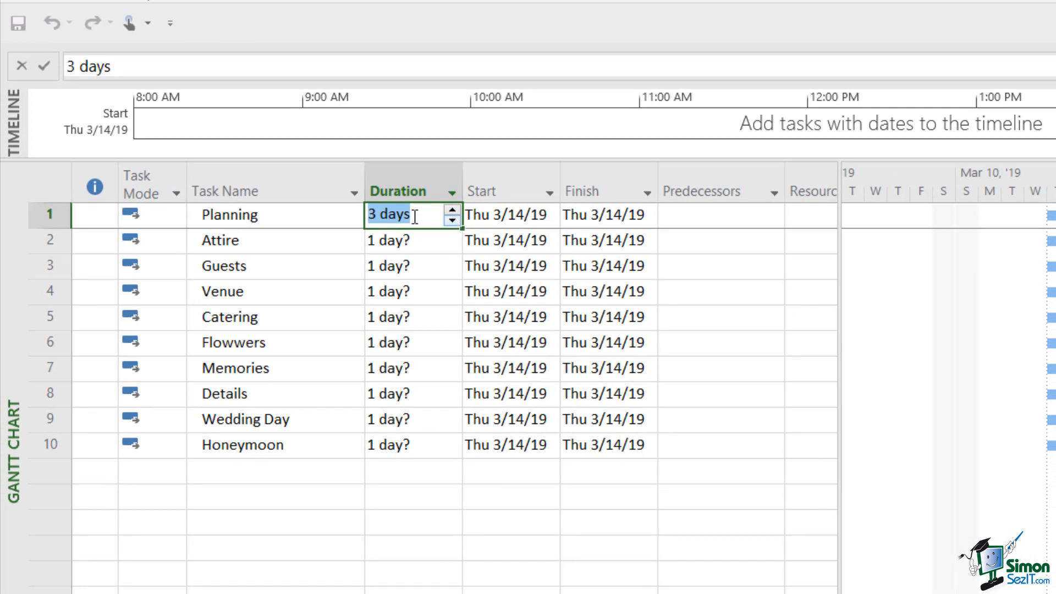
# Step: Set the Attire task's duration to 3 days
pyautogui.click(400, 240)
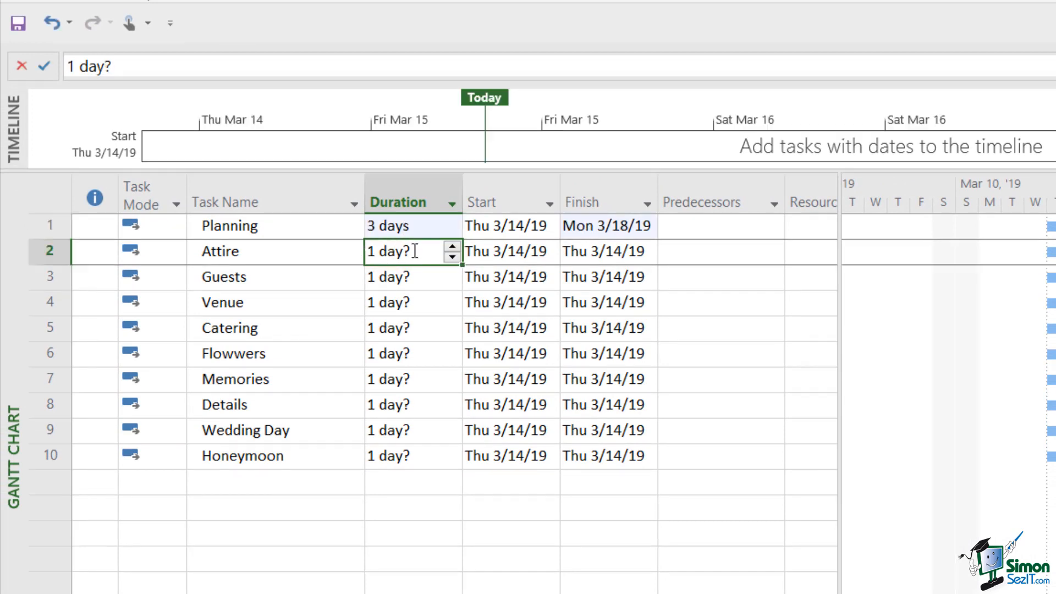
pyautogui.click(421, 252)
pyautogui.moveTo(421, 252); pyautogui.dragTo(367, 252)
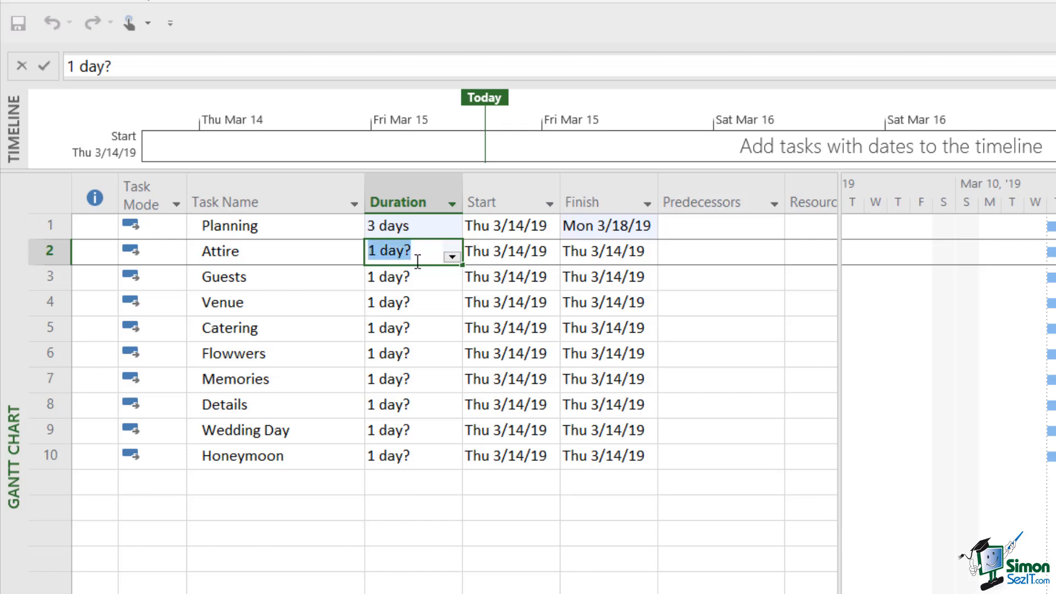
pyautogui.write('3 dayss')
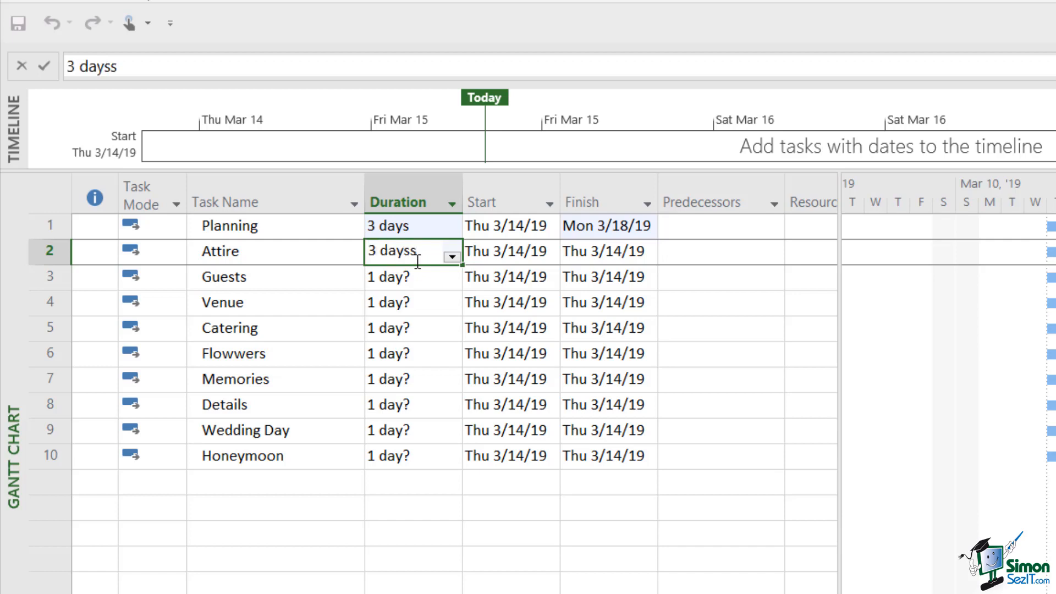
pyautogui.press('BackSpace')
pyautogui.click(45, 66)
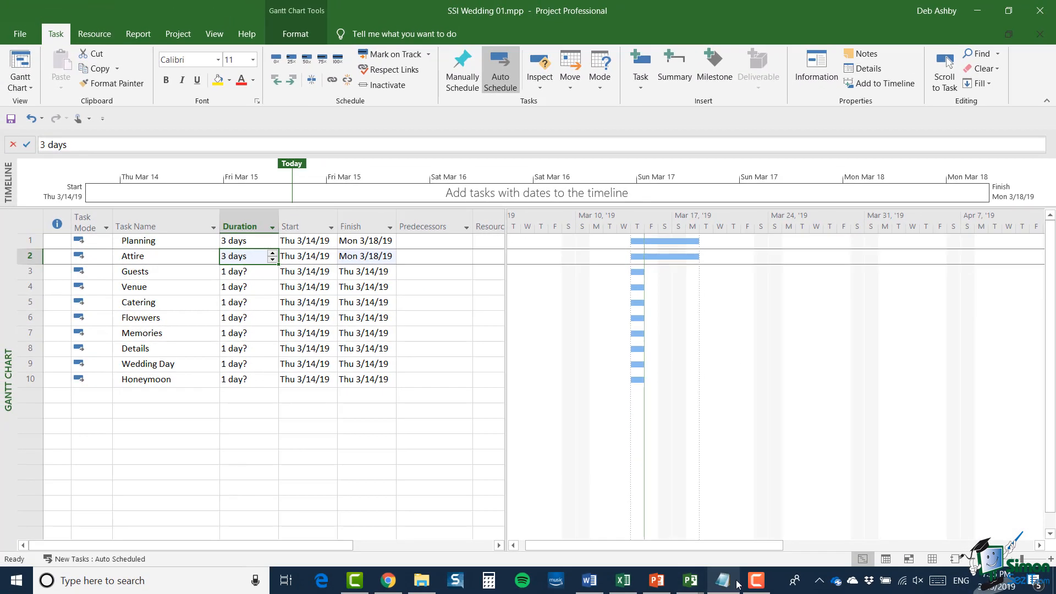
# Step: Change the project's start date to Fri 3/1/19 in the Project Information
pyautogui.click(301, 222)
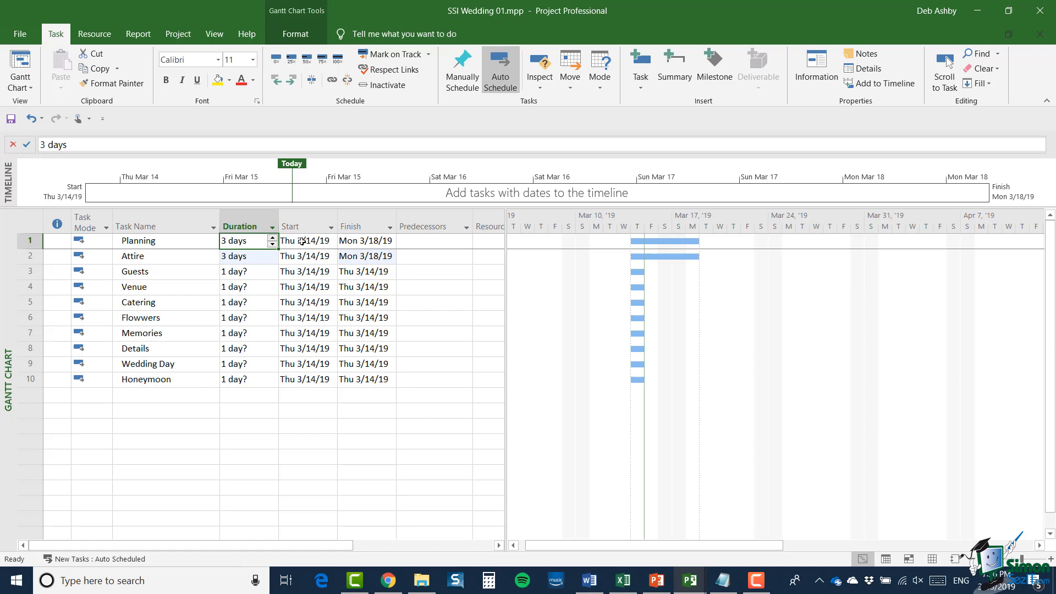
pyautogui.click(176, 35)
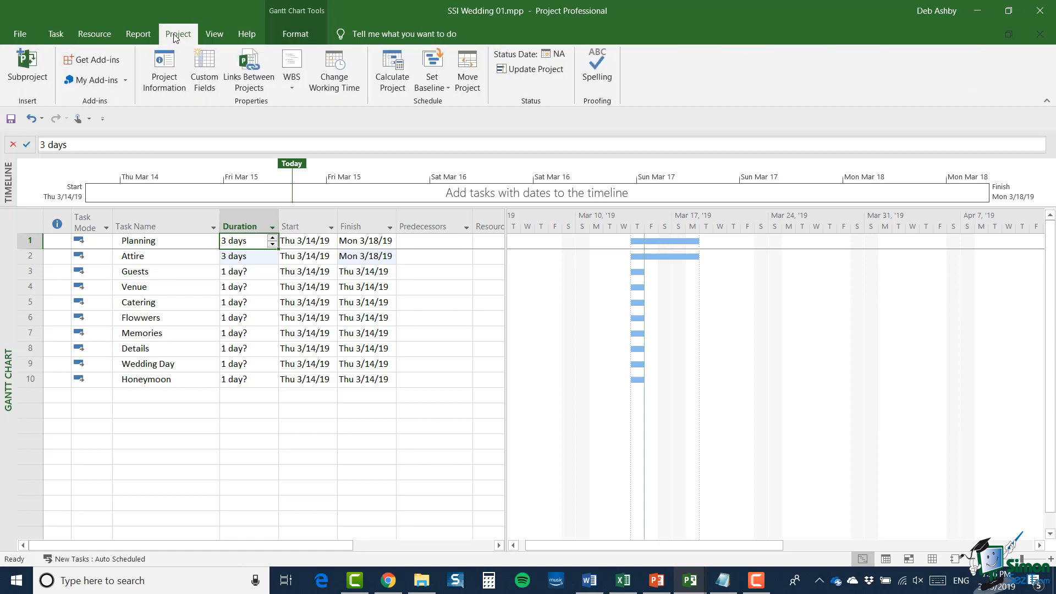
pyautogui.click(164, 77)
pyautogui.moveTo(476, 137); pyautogui.dragTo(520, 151)
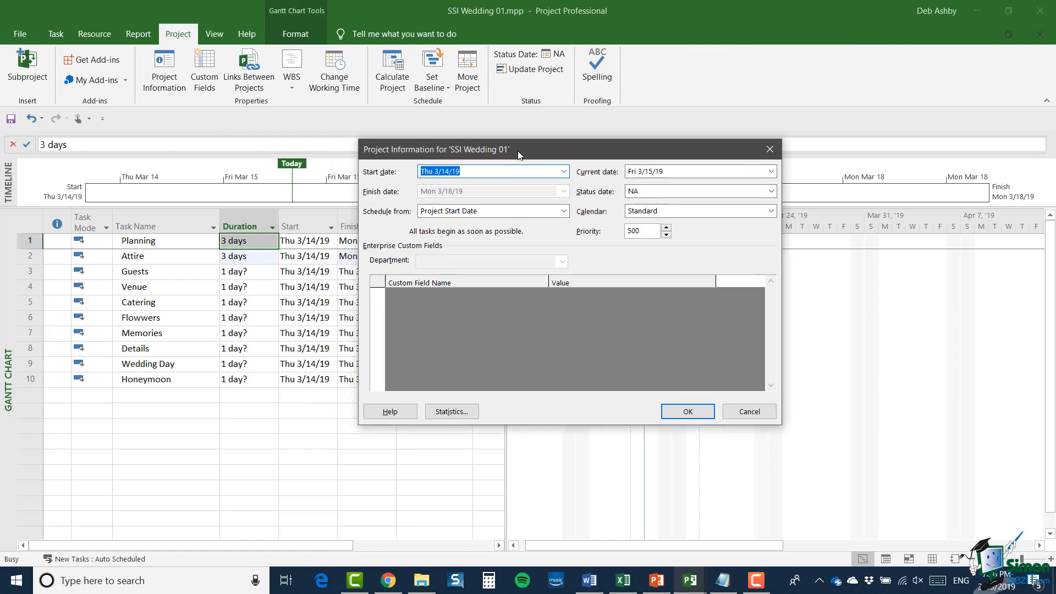
pyautogui.click(460, 171)
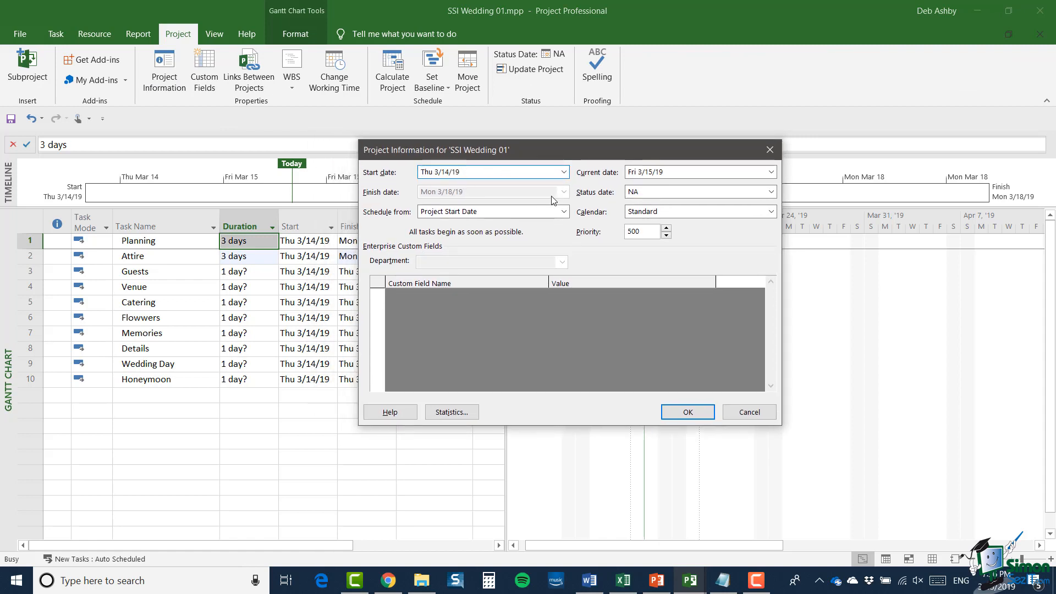
pyautogui.click(564, 172)
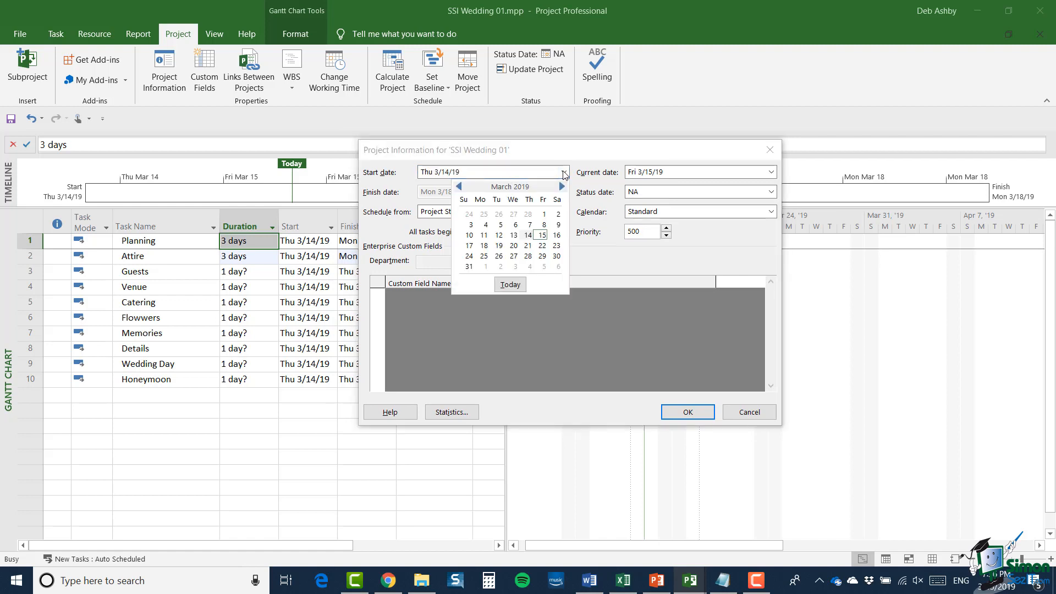
pyautogui.click(543, 214)
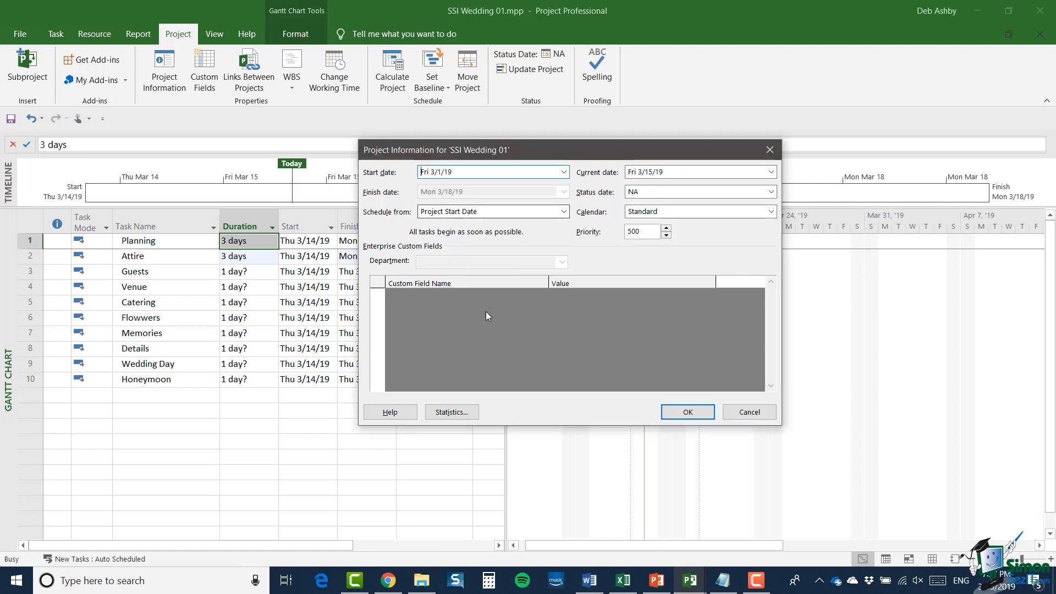
pyautogui.click(680, 412)
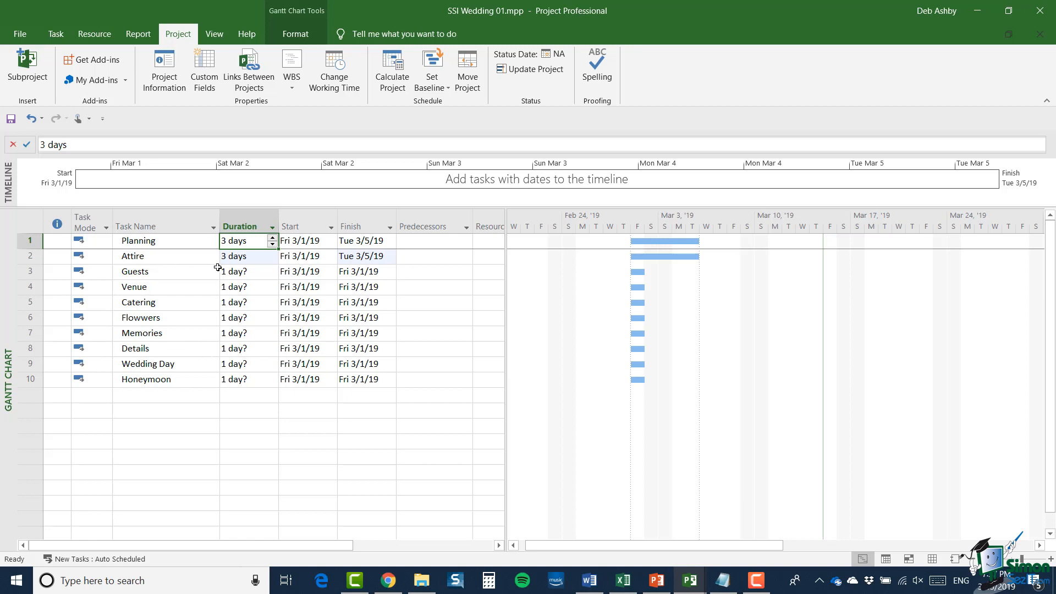
# Step: Set the Attire task's start date to Mon 4/15/19 using the date picker
pyautogui.doubleClick(300, 256)
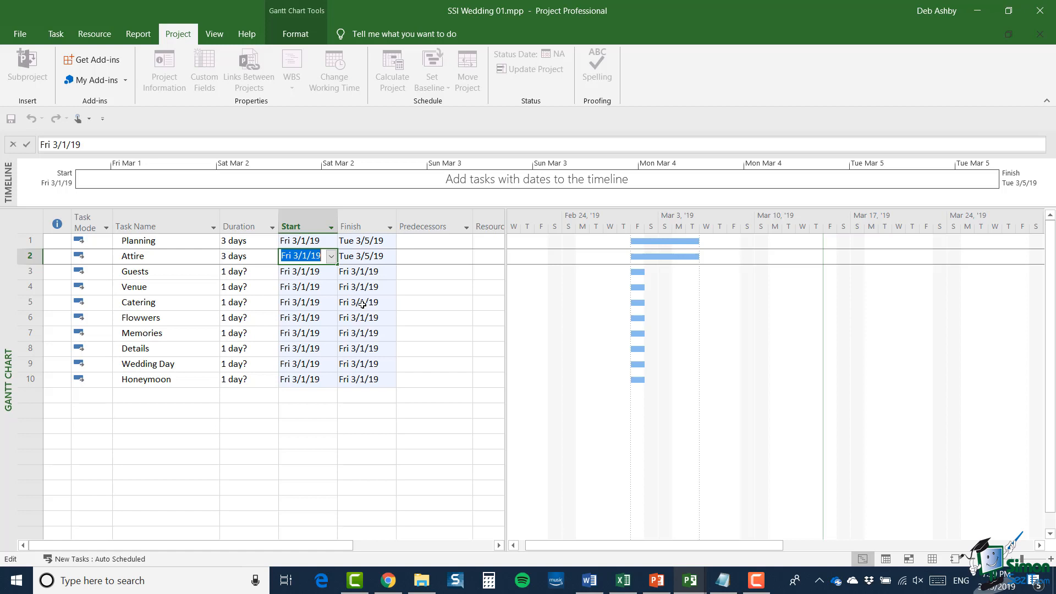
pyautogui.press('BackSpace')
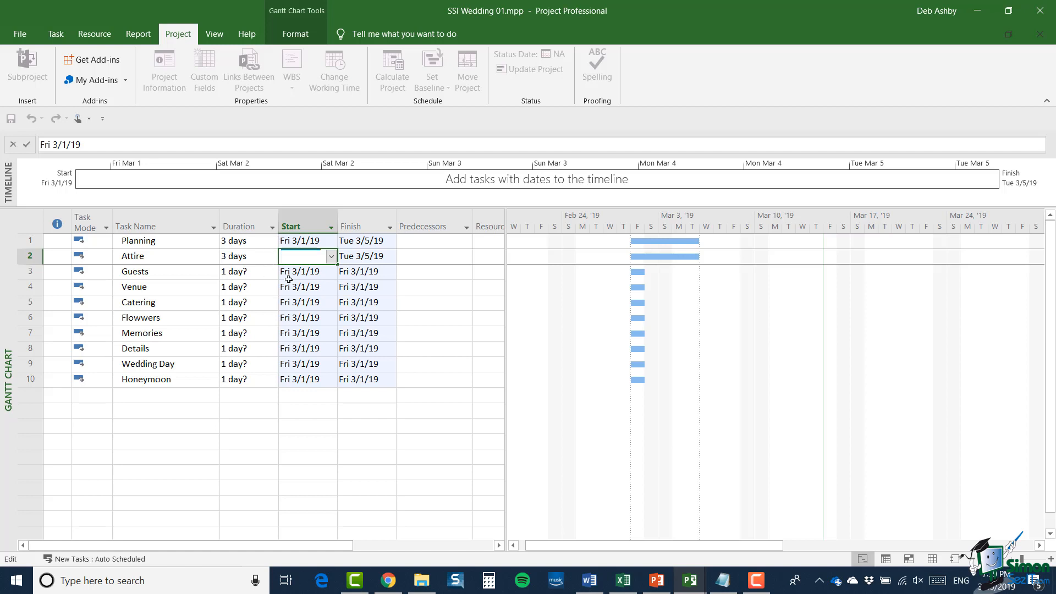
pyautogui.click(332, 259)
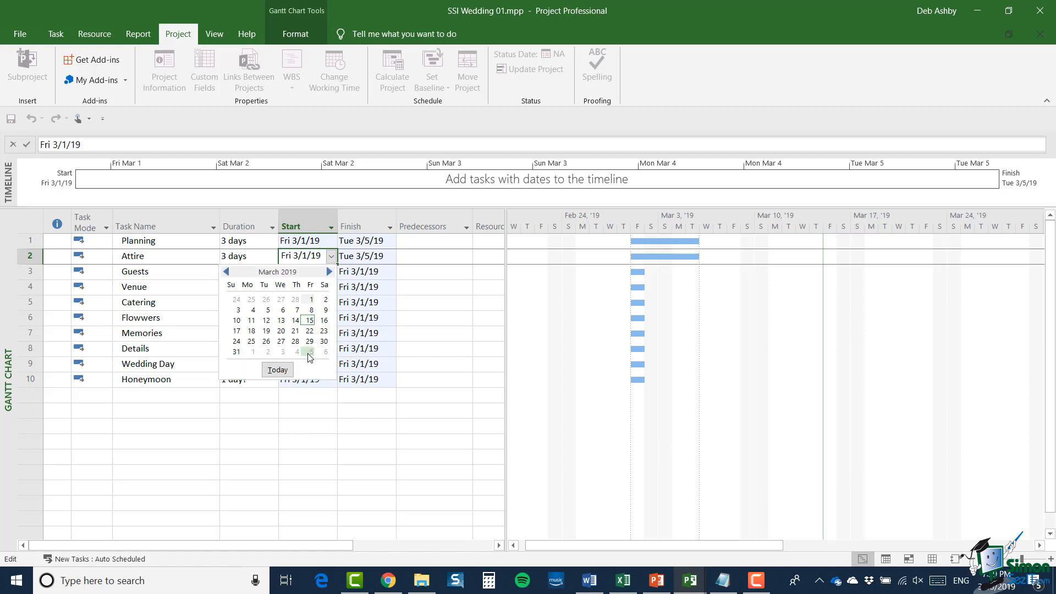
pyautogui.click(329, 271)
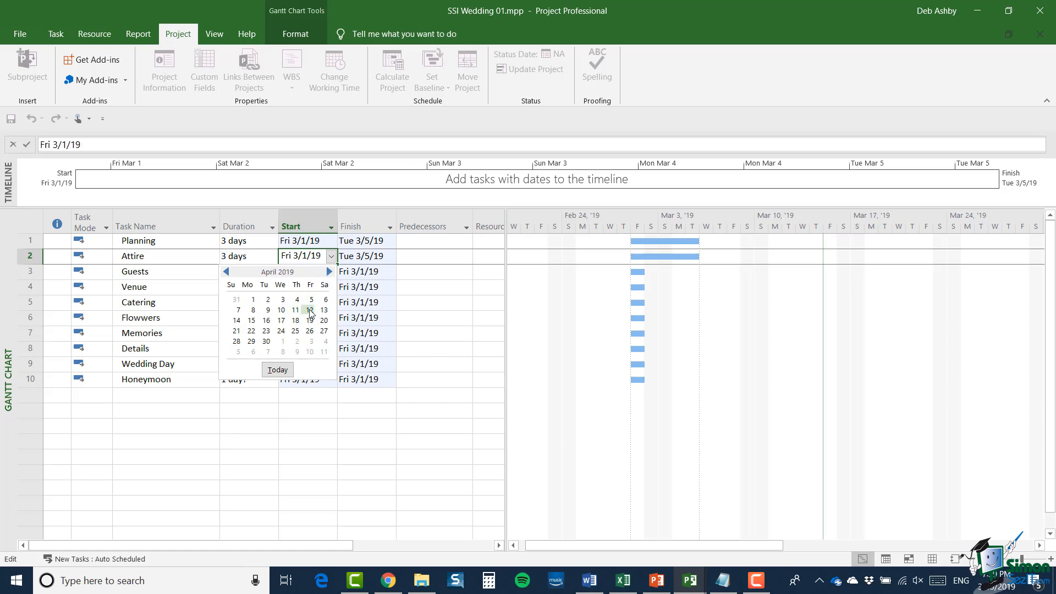
pyautogui.click(251, 320)
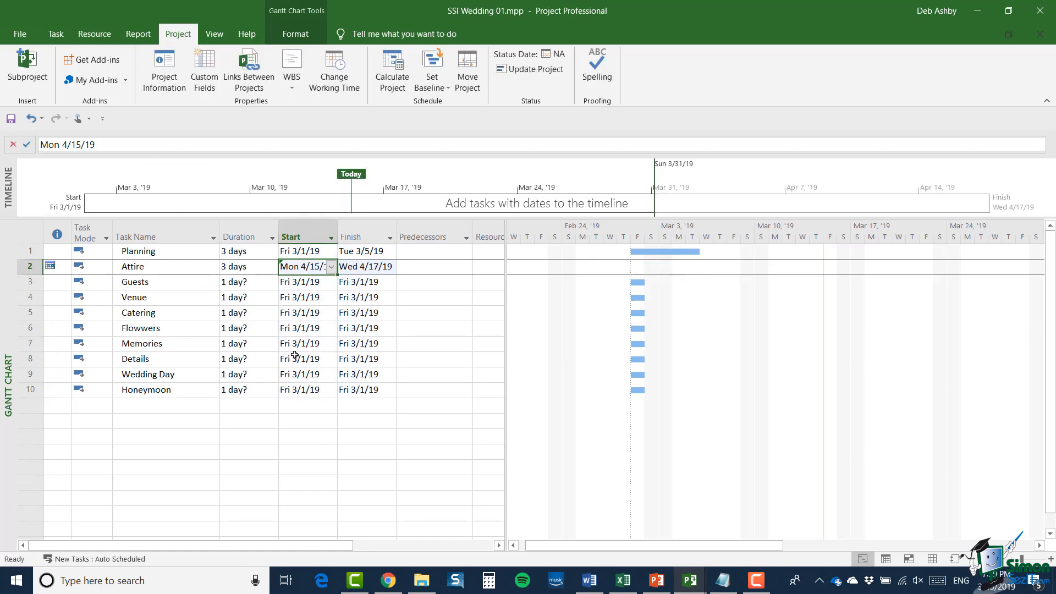
pyautogui.hotkey('shift', 'Tab')
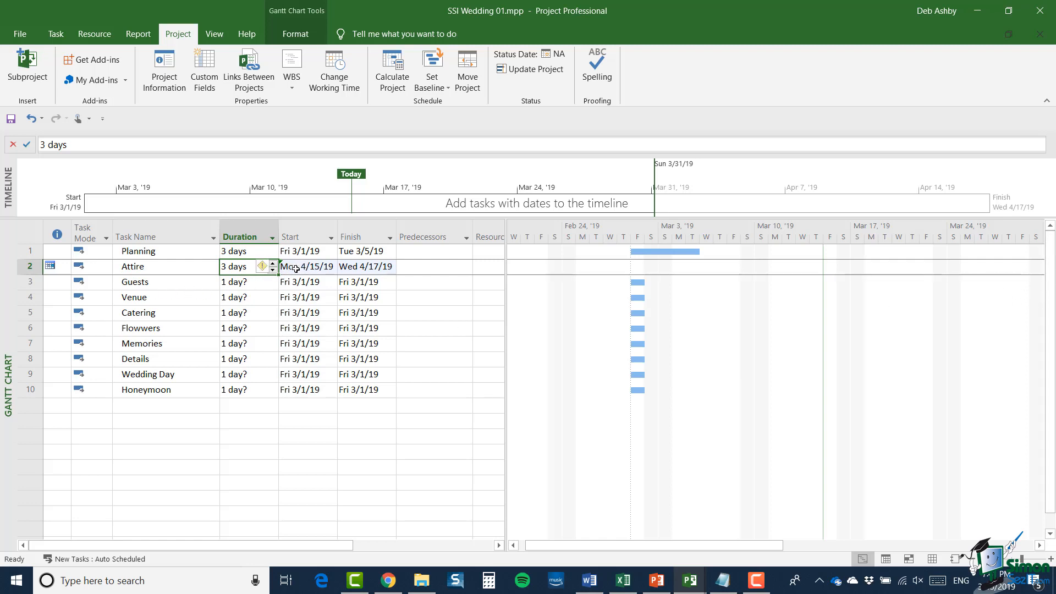
# Step: Widen the task table beside the Gantt chart and add a Work column after Resource Names
pyautogui.click(973, 559)
pyautogui.click(973, 559)
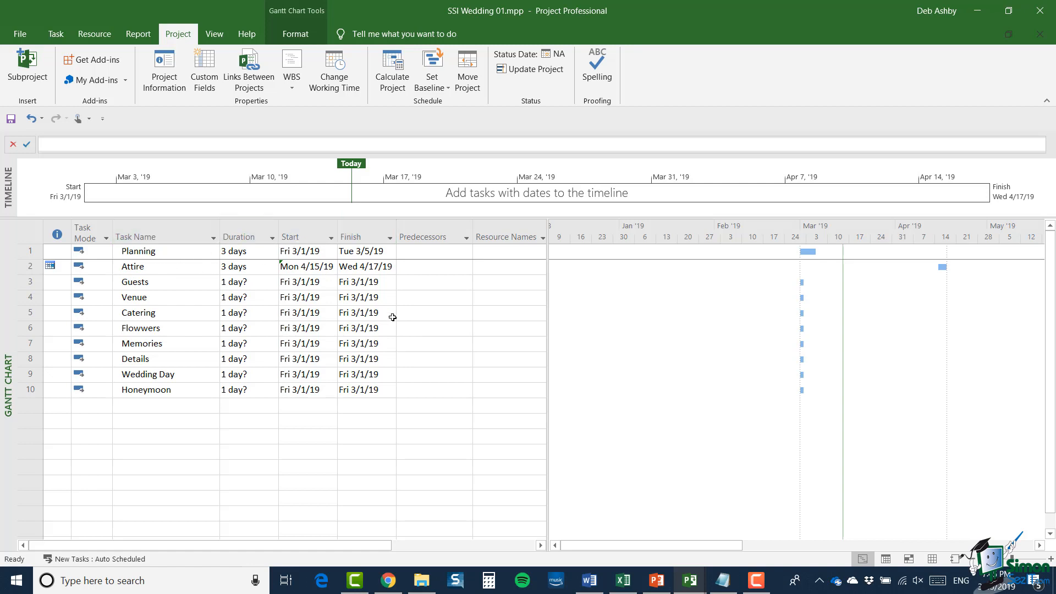
pyautogui.moveTo(547, 297); pyautogui.dragTo(680, 304)
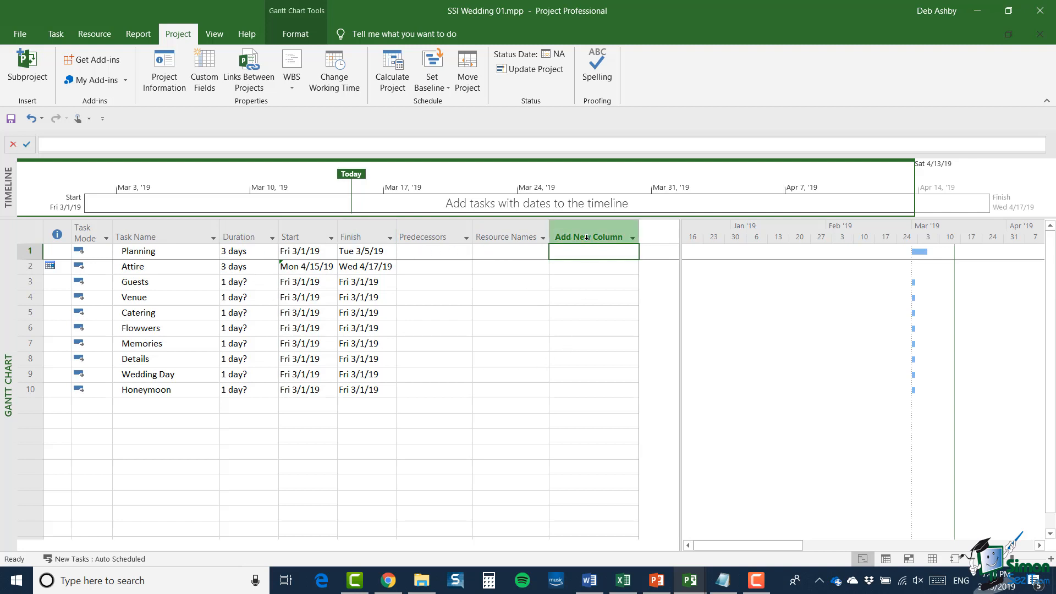
pyautogui.click(633, 238)
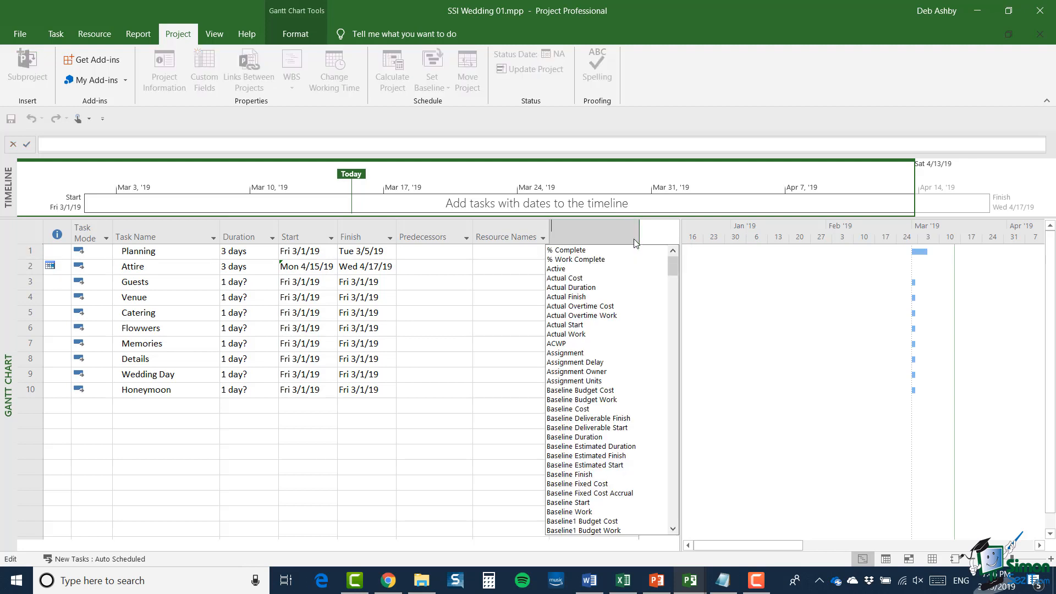
pyautogui.moveTo(671, 262); pyautogui.dragTo(676, 287)
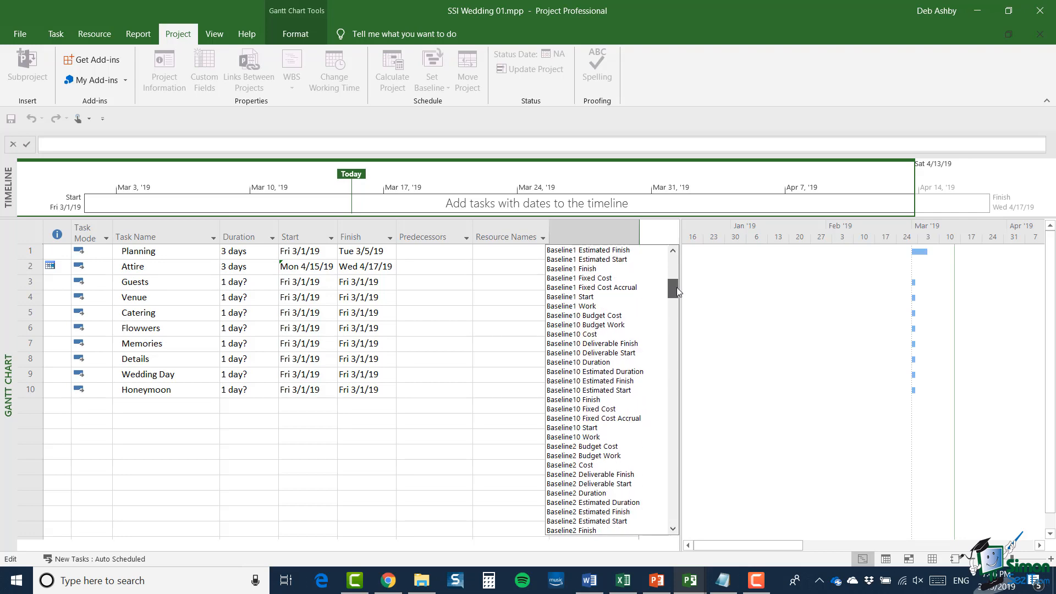
pyautogui.scroll(-4, 626, 362)
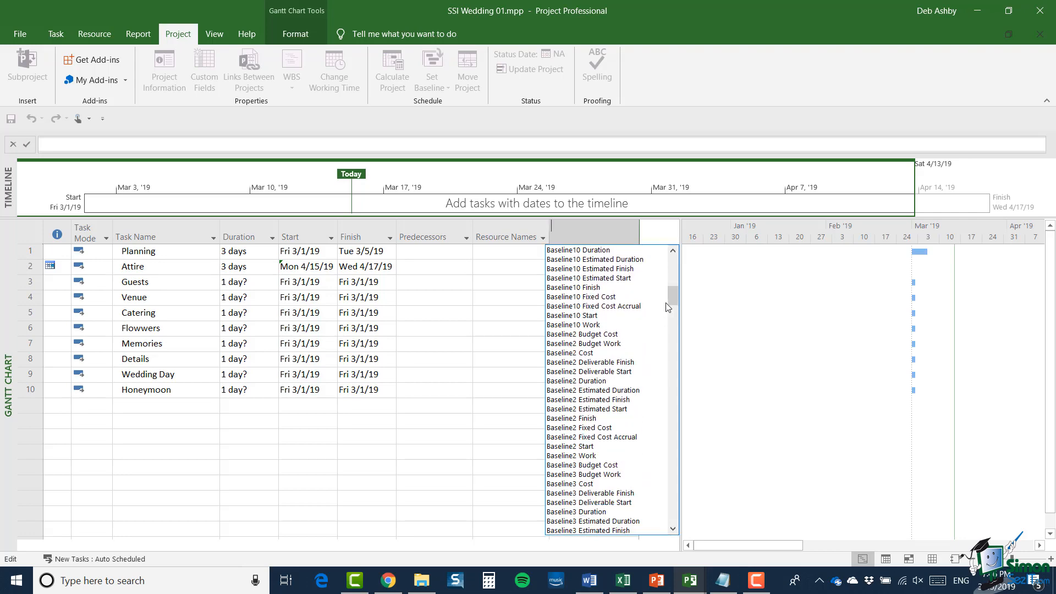
pyautogui.moveTo(672, 289); pyautogui.dragTo(672, 515)
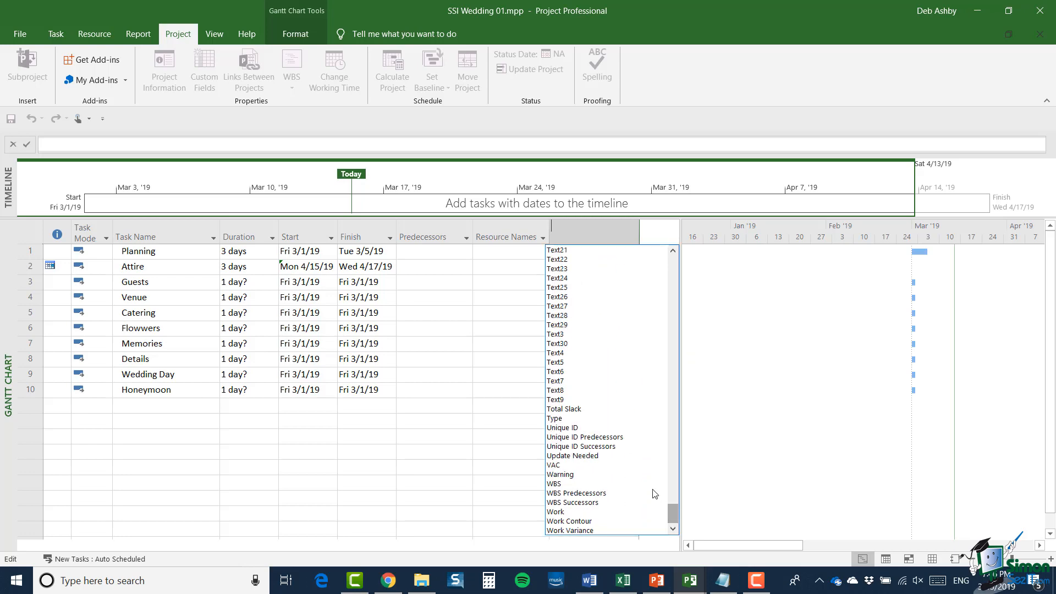
pyautogui.click(560, 512)
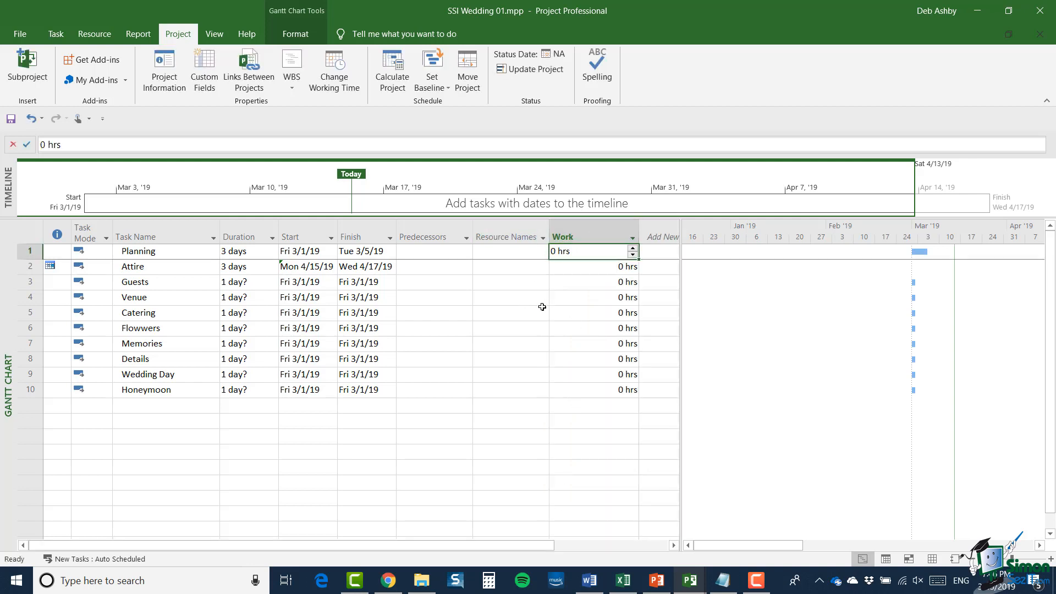
# Step: Move the Work column between Task Name and Duration and make it narrower
pyautogui.click(622, 230)
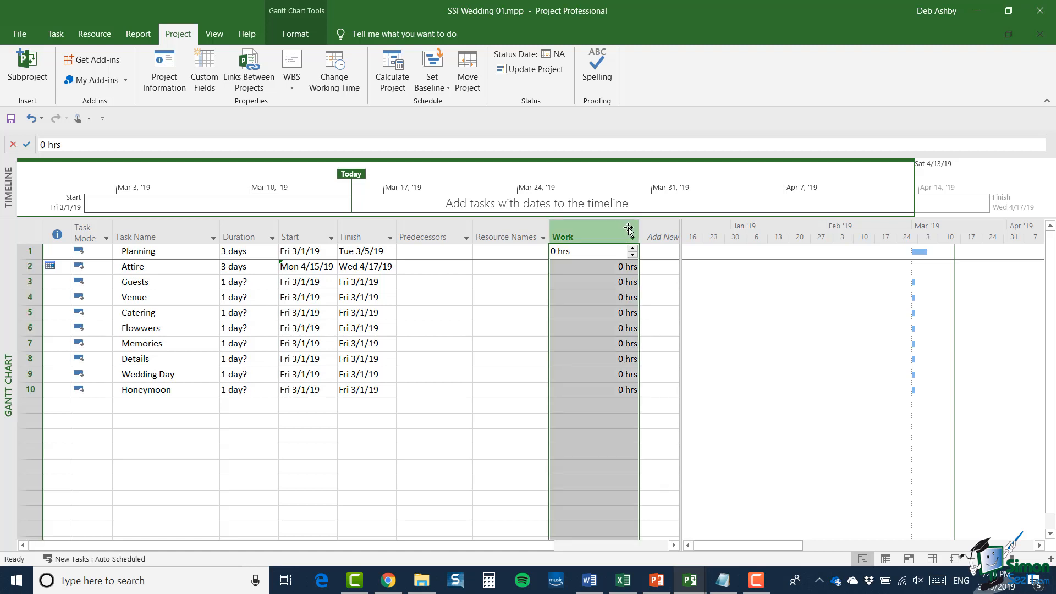
pyautogui.moveTo(628, 231); pyautogui.dragTo(373, 235)
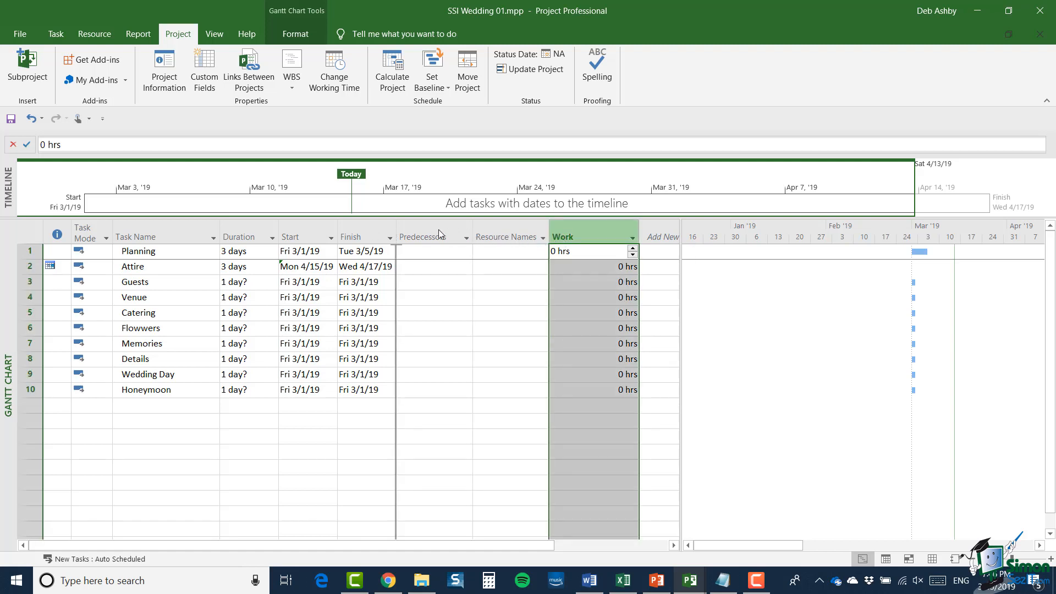
pyautogui.moveTo(437, 229); pyautogui.dragTo(220, 227)
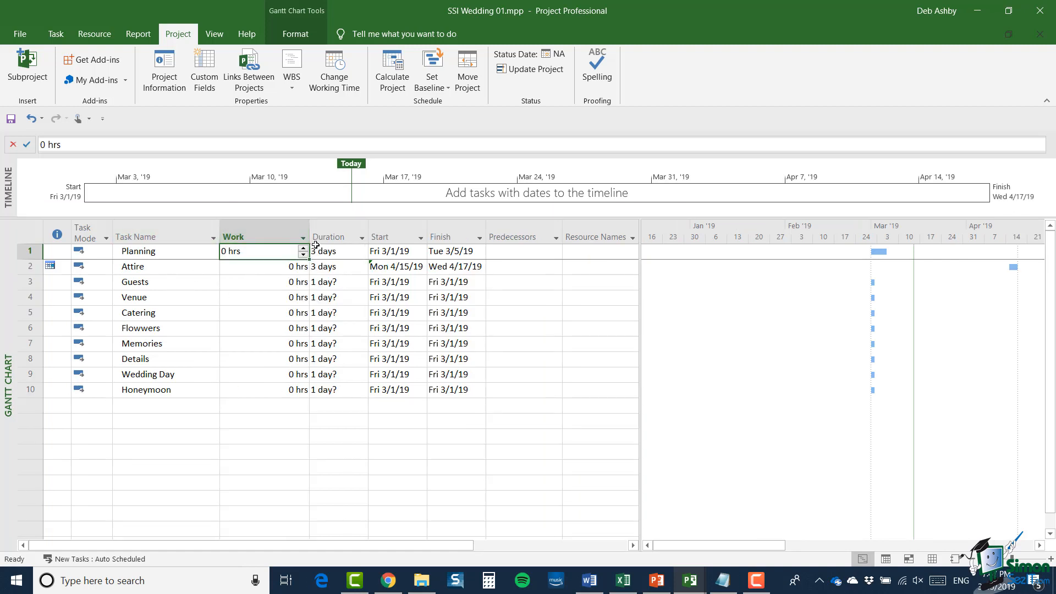
pyautogui.click(279, 418)
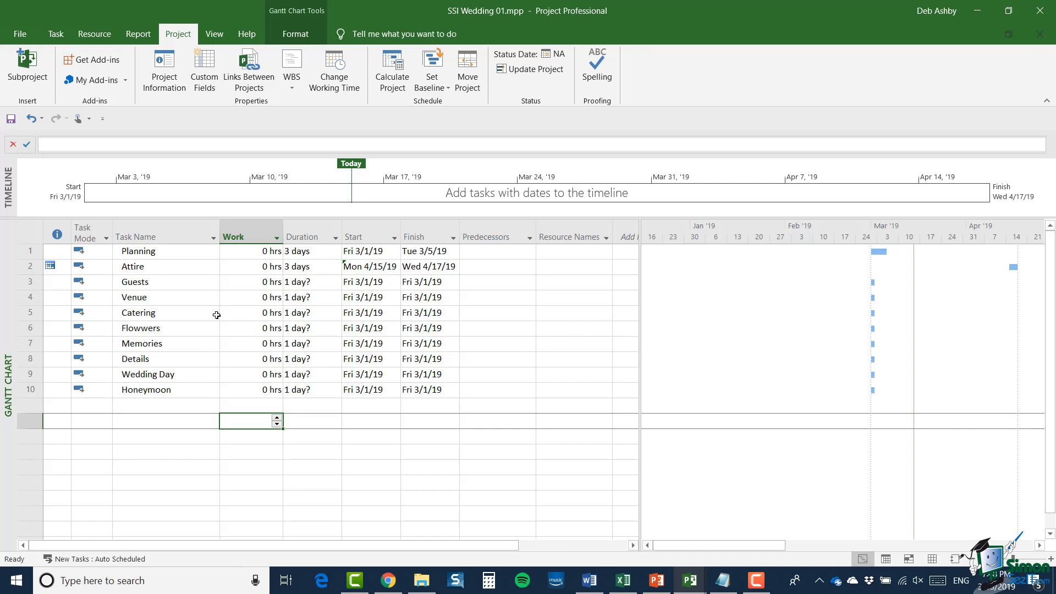
# Step: Open the Task Information for the Attire task
pyautogui.click(167, 270)
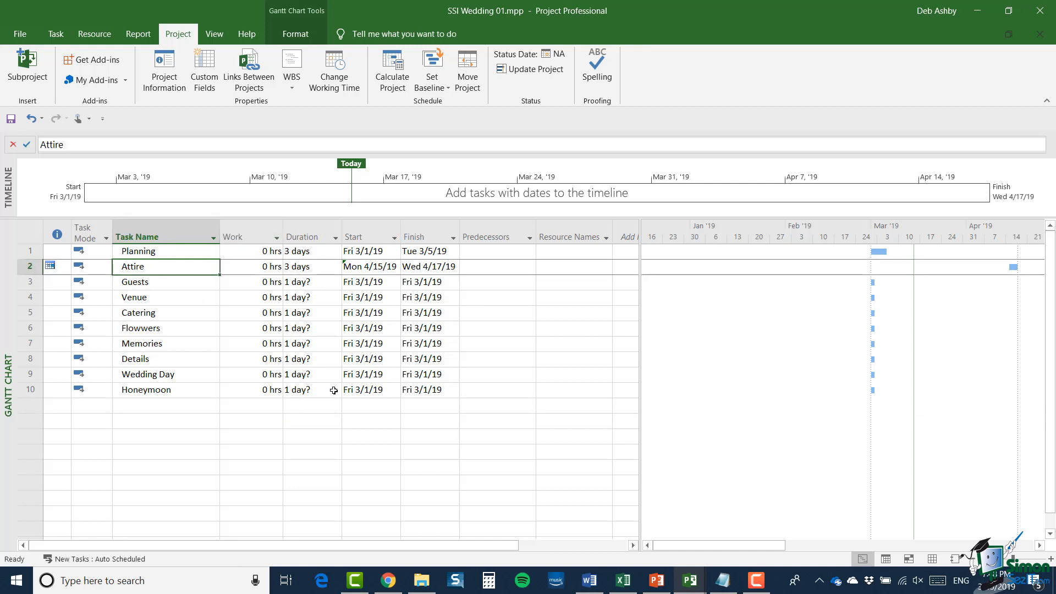
pyautogui.rightClick(29, 266)
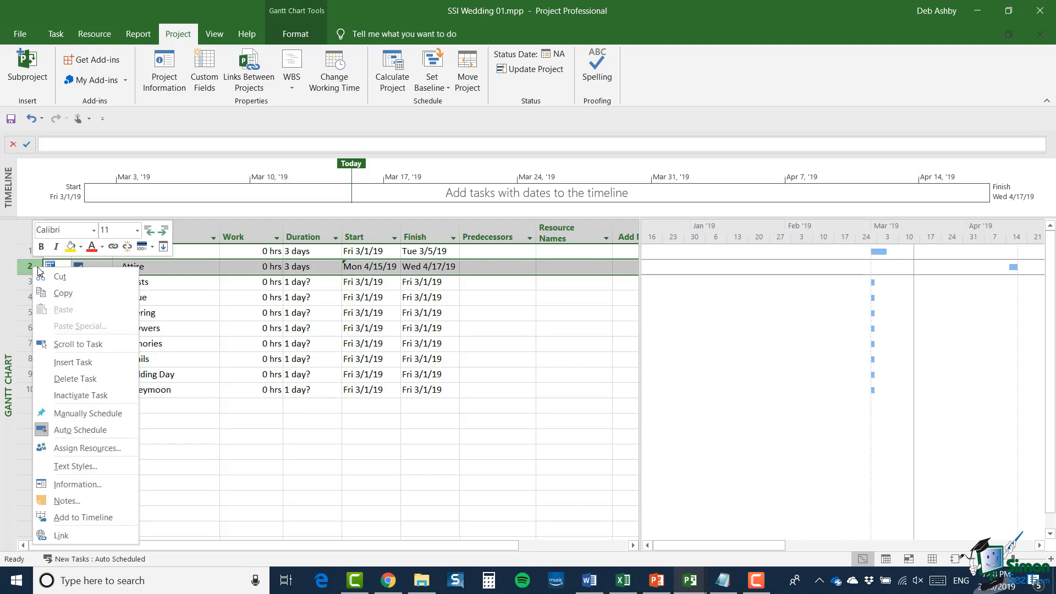
pyautogui.click(113, 485)
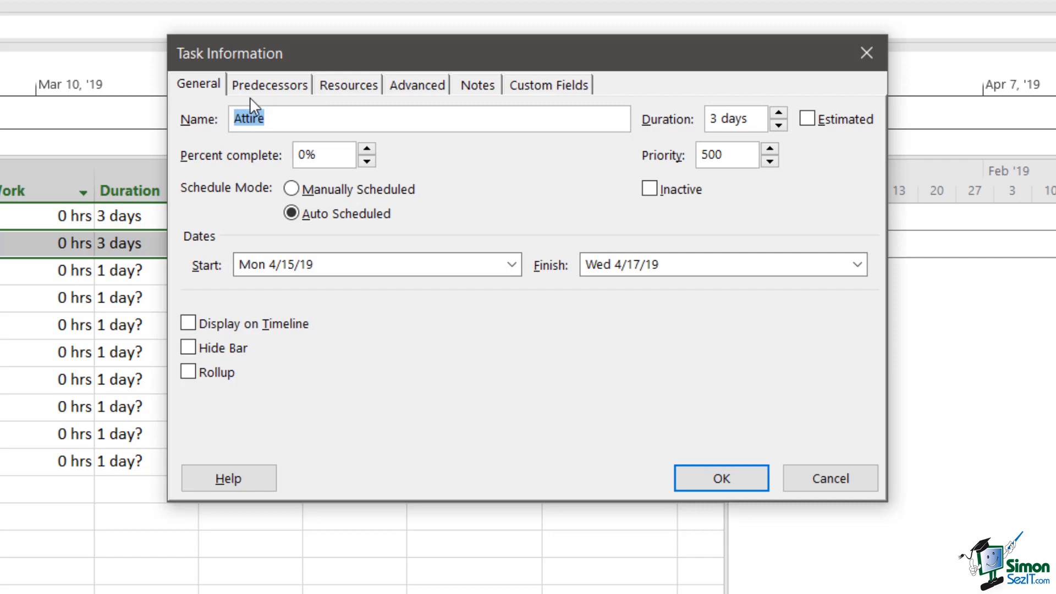
# Step: Examine the Attire task's predecessors and resources, and its general details such as name, schedule mode and dates
pyautogui.click(272, 88)
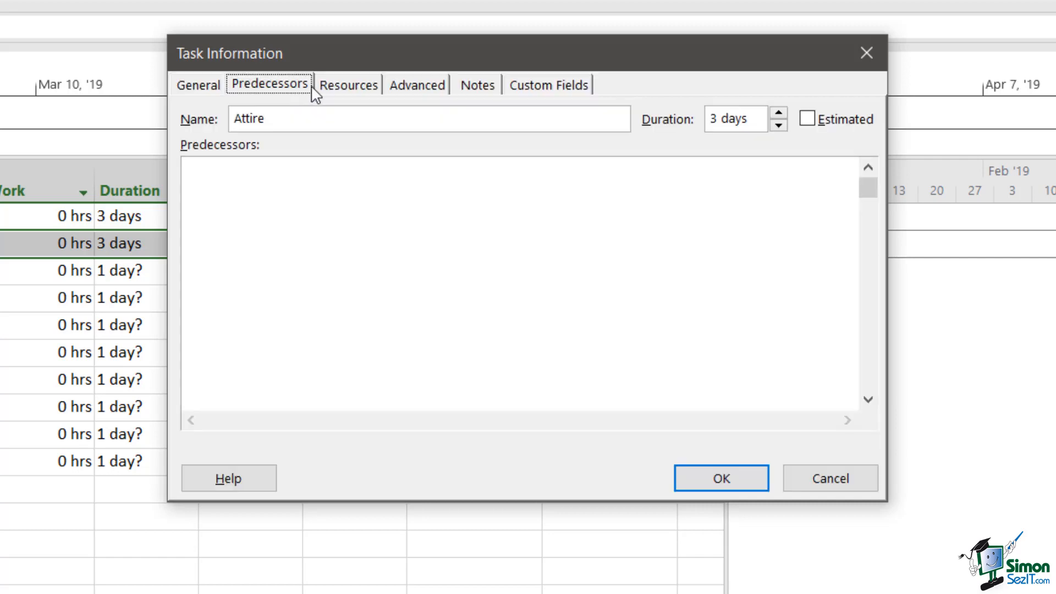
pyautogui.click(337, 92)
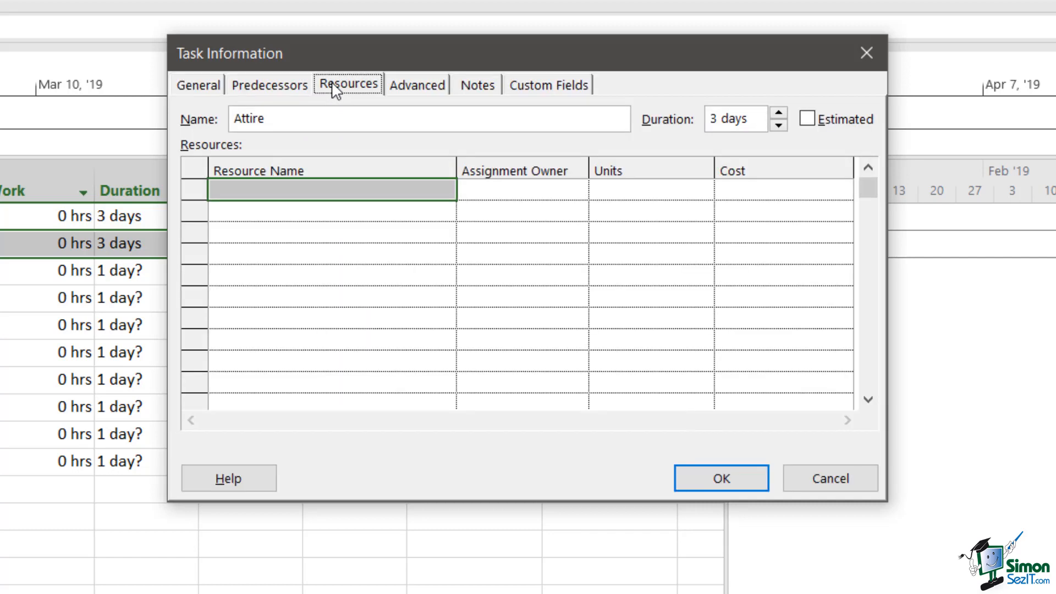
pyautogui.click(200, 87)
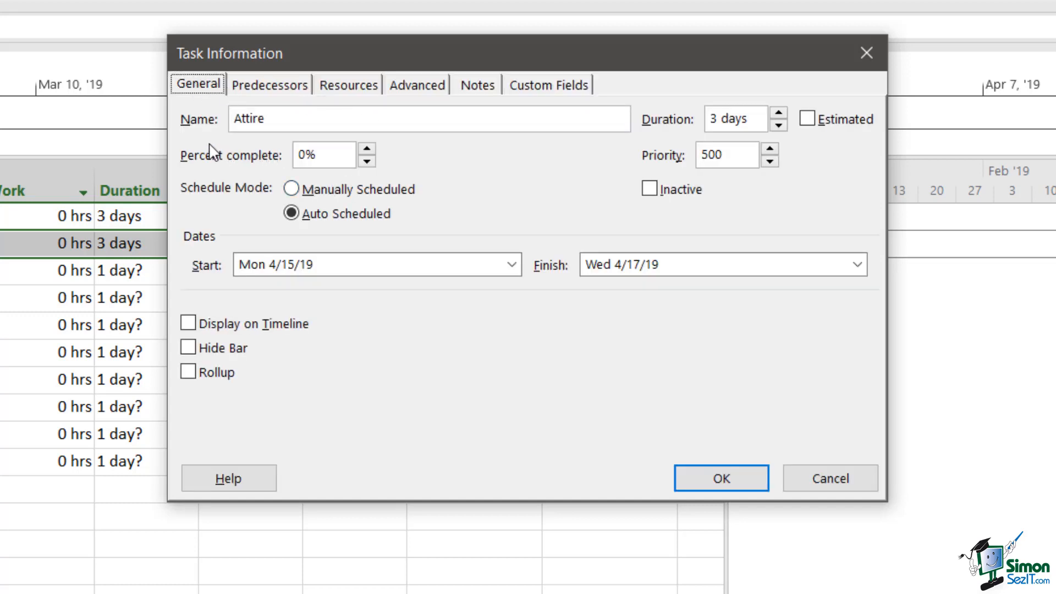
pyautogui.click(264, 116)
pyautogui.moveTo(264, 117); pyautogui.dragTo(224, 117)
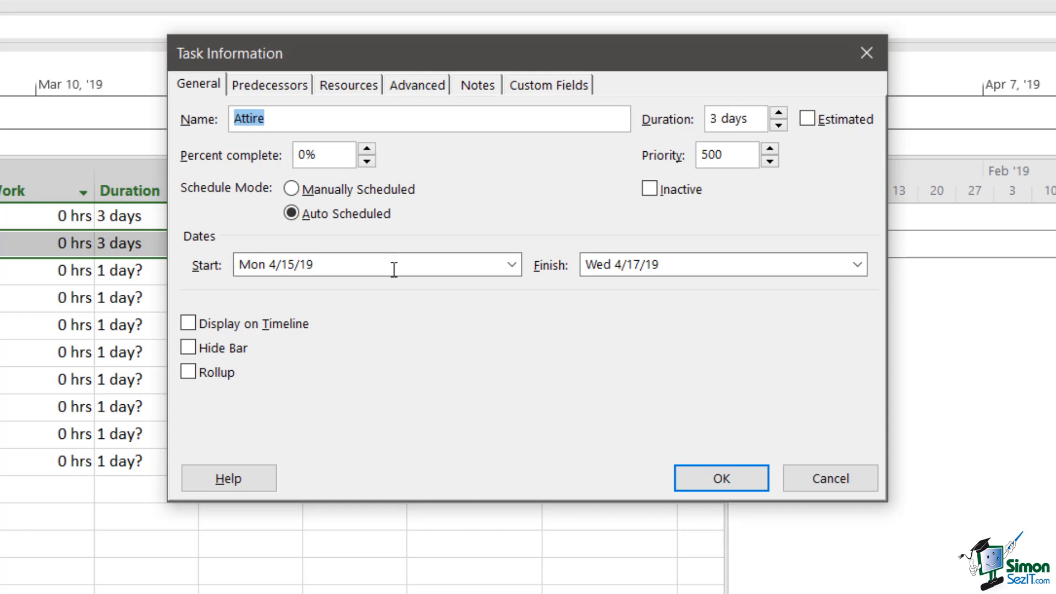
pyautogui.hotkey('shift', 'Tab')
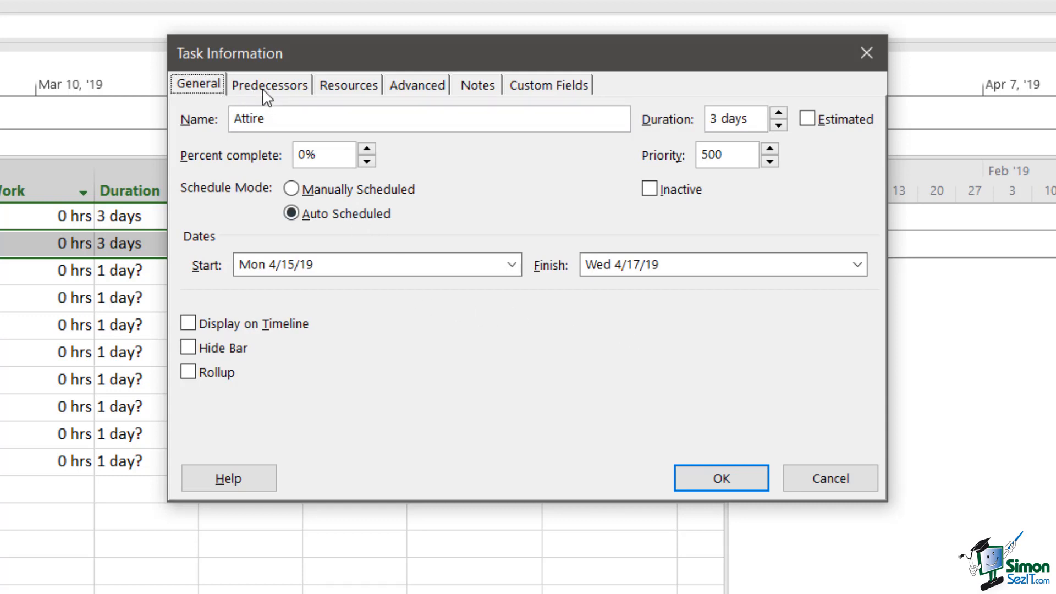
# Step: Review the Attire task's predecessors, resources, advanced settings, notes and custom fields, and close Task Information without saving changes
pyautogui.click(268, 91)
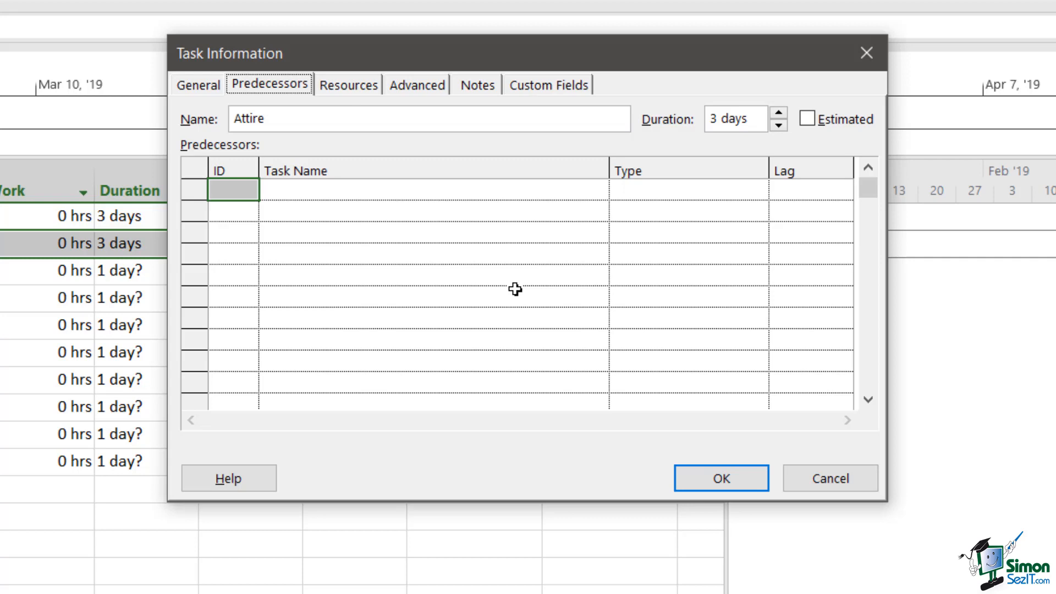
pyautogui.click(361, 88)
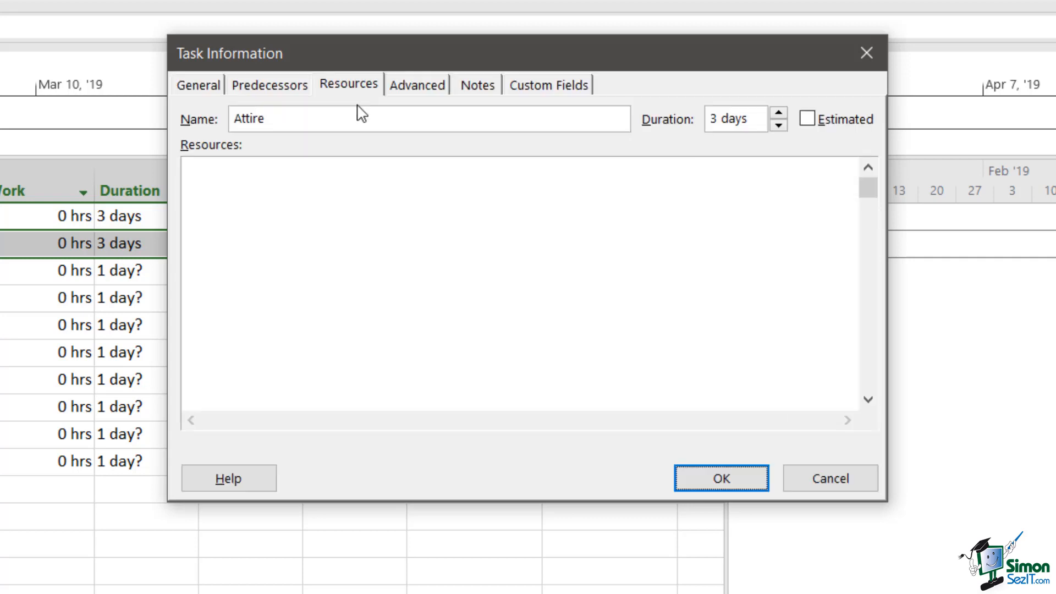
pyautogui.click(411, 87)
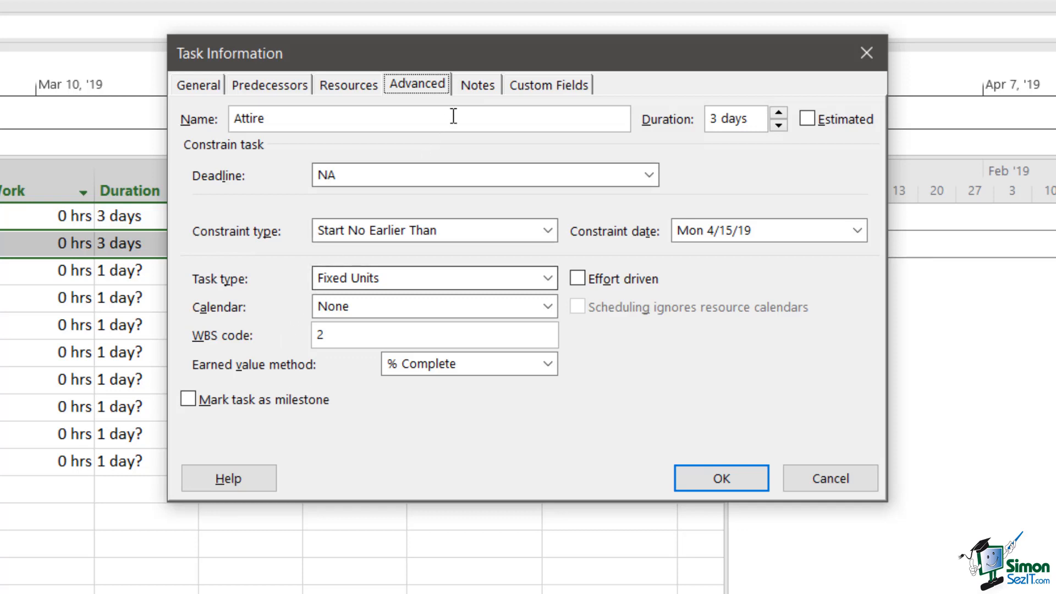
pyautogui.click(474, 91)
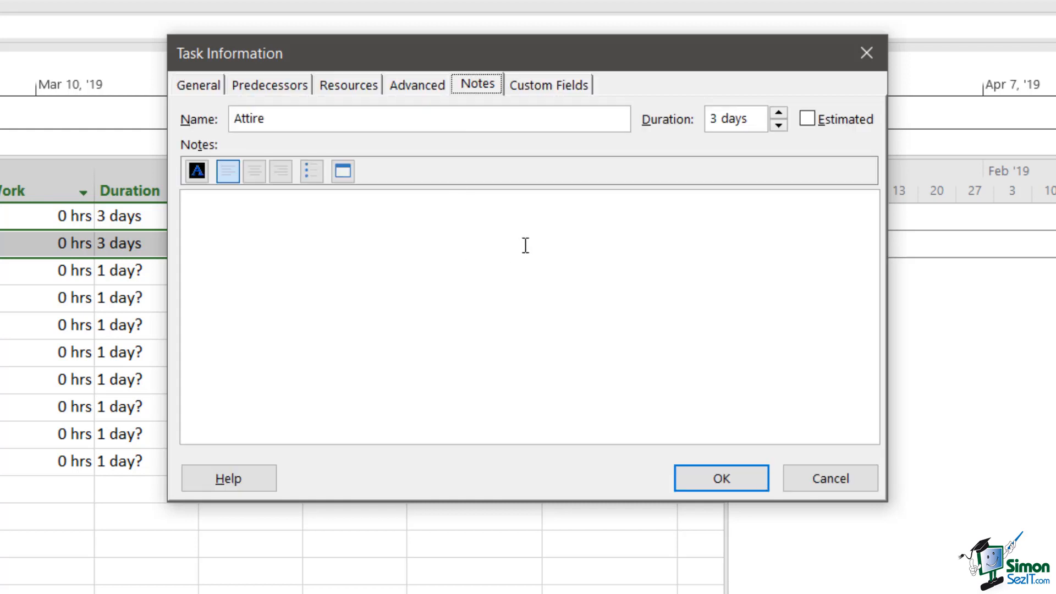
pyautogui.click(556, 91)
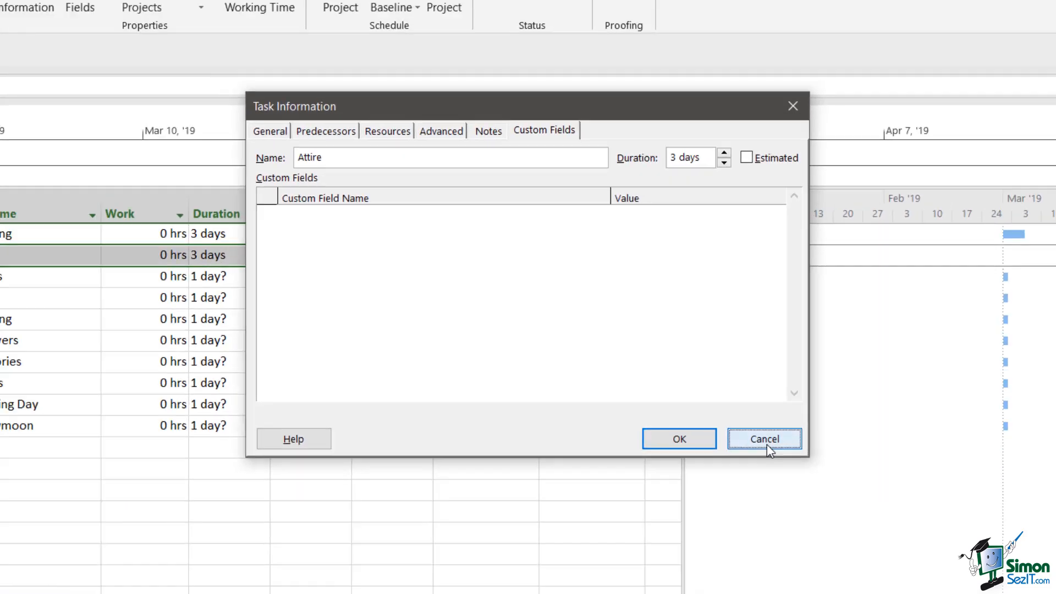
pyautogui.click(833, 486)
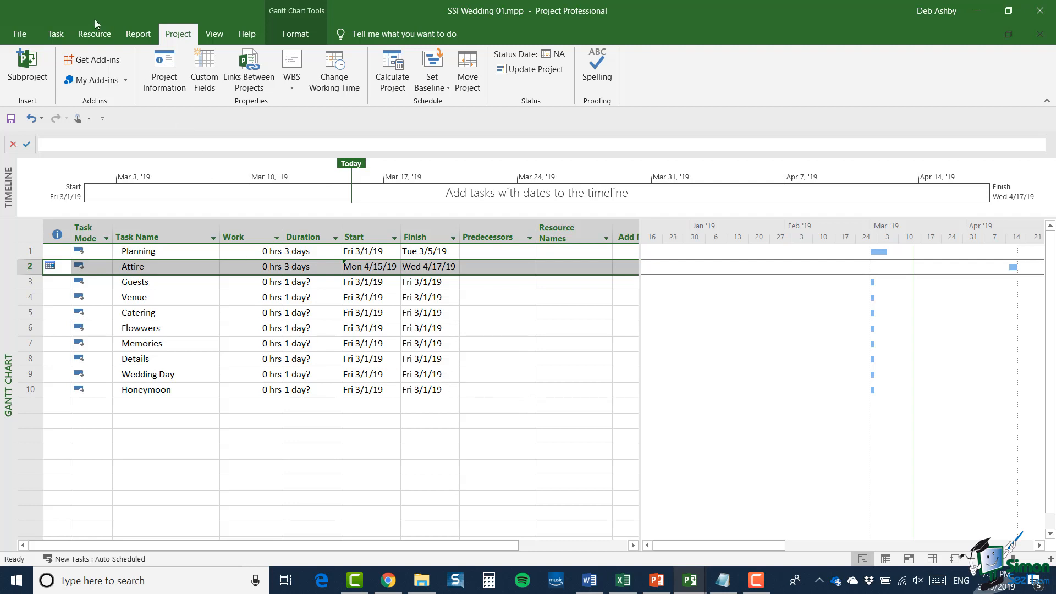
# Step: View the selected Attire task's general details with the Information command and dismiss them without changes
pyautogui.click(56, 36)
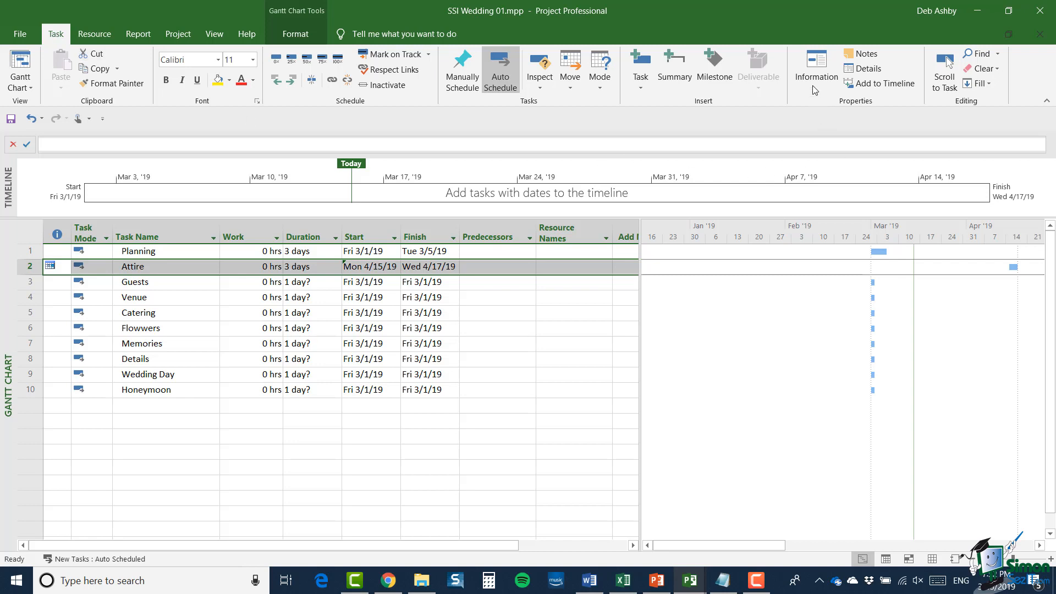
pyautogui.click(812, 72)
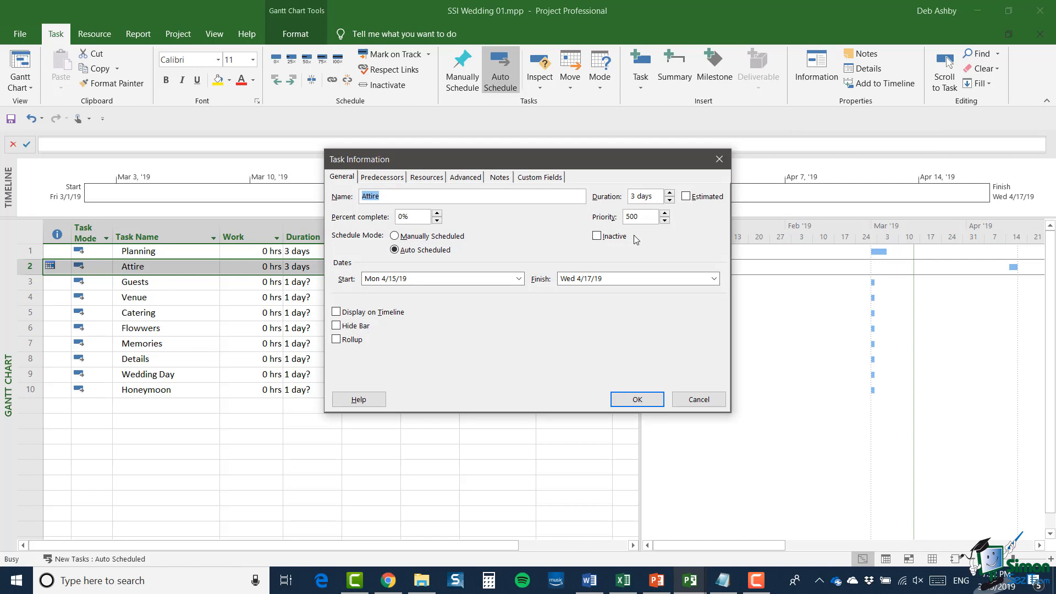
pyautogui.click(707, 400)
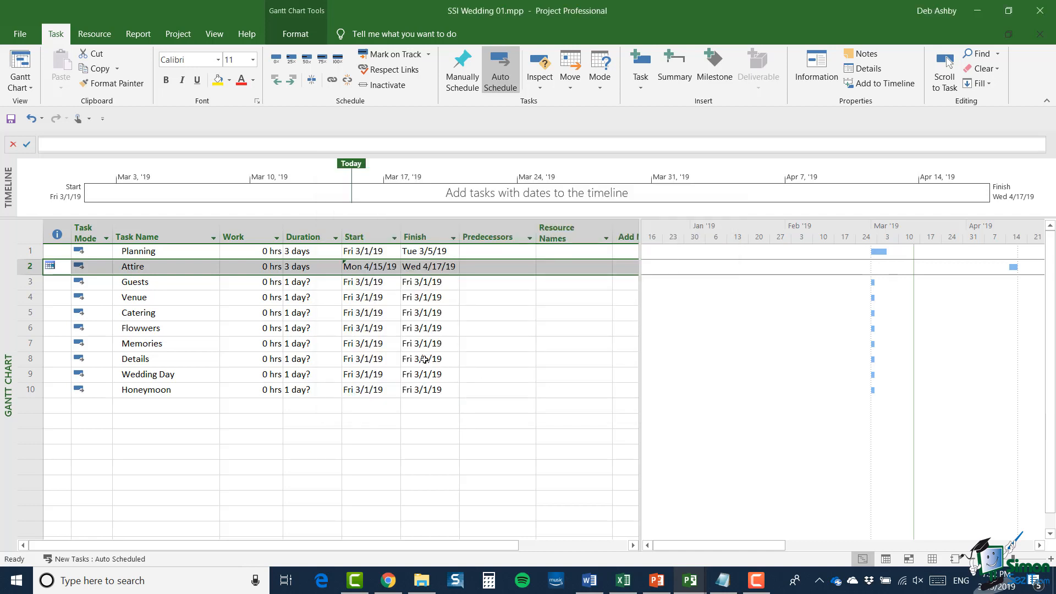
# Step: Open Task Information for the Attire task directly from its name in the task table
pyautogui.click(155, 270)
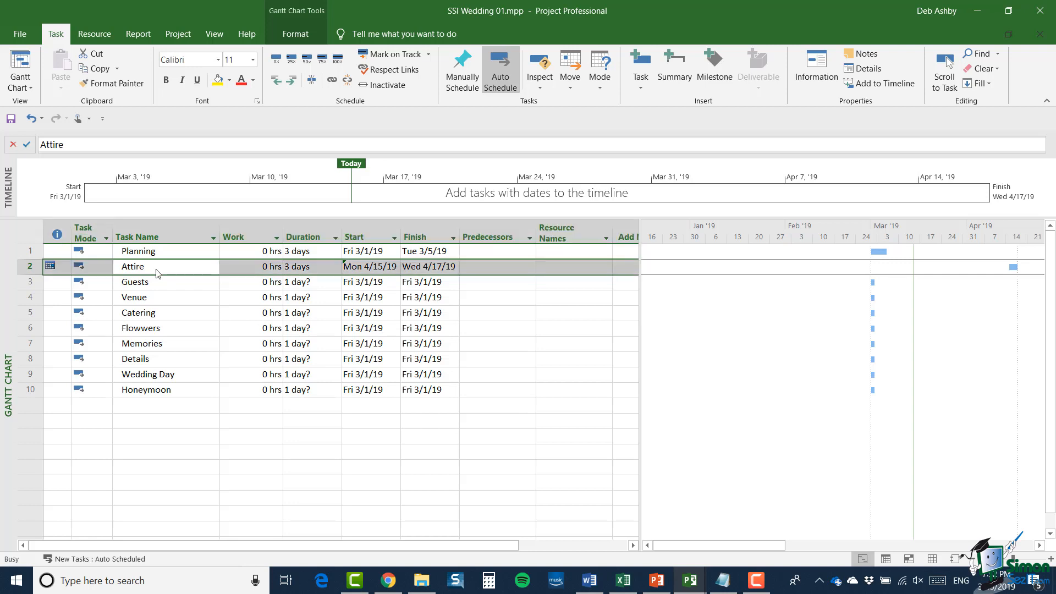
pyautogui.doubleClick(156, 269)
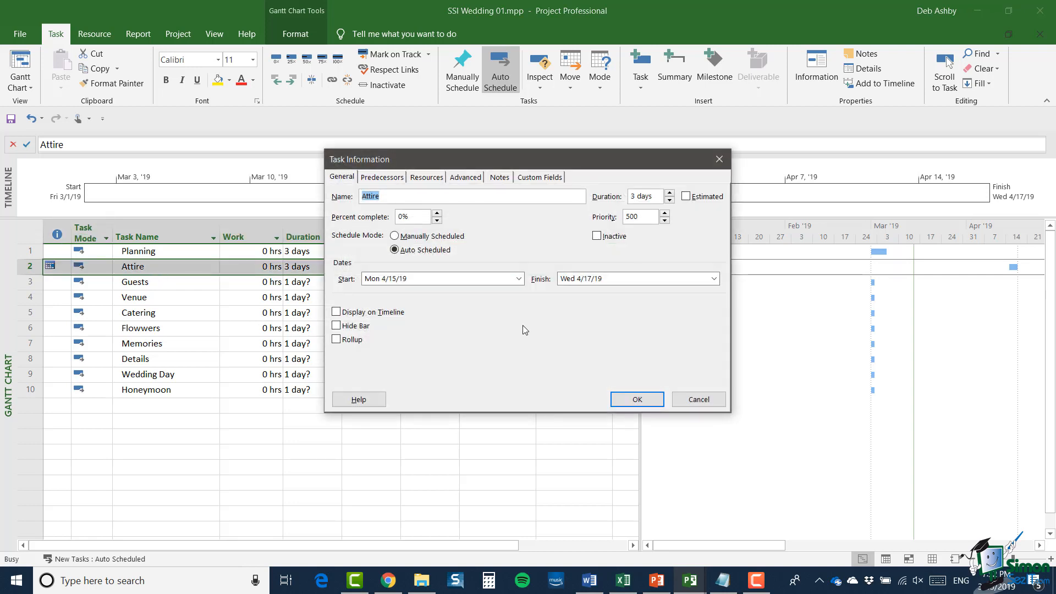